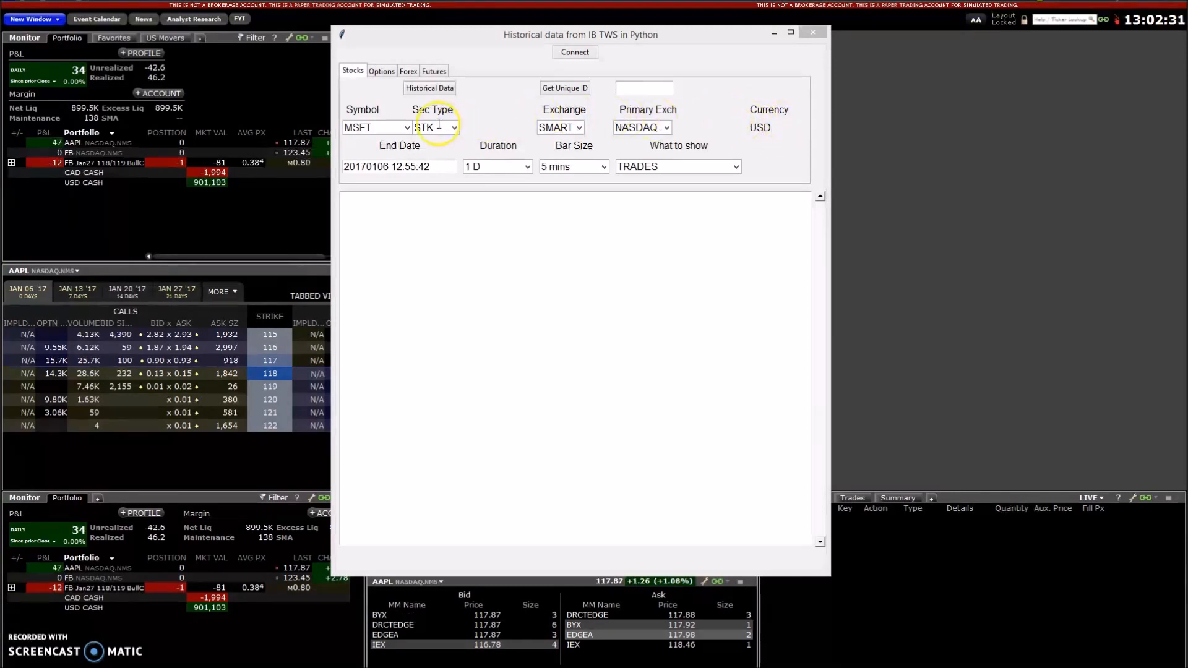
Review the MSFT request settings, keeping TRADES data, 5-minute bars and a 1 D duration.
{"action": "left_click", "coordinate": [736, 168]}
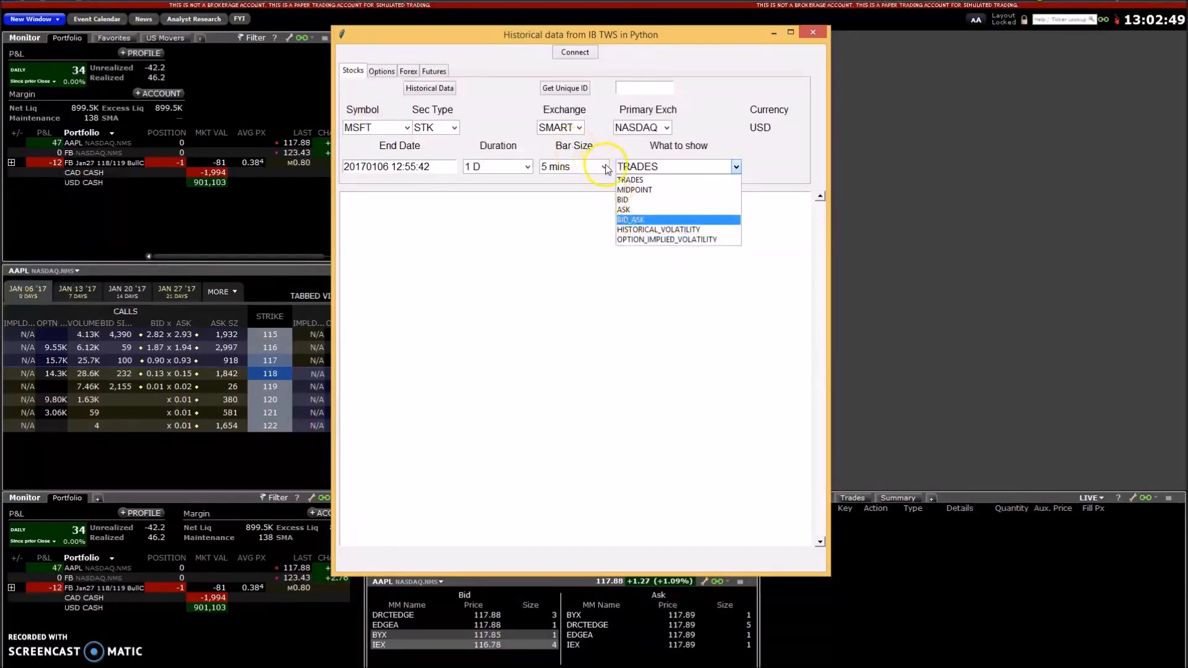
{"action": "left_click", "coordinate": [605, 167]}
{"action": "left_click", "coordinate": [604, 167]}
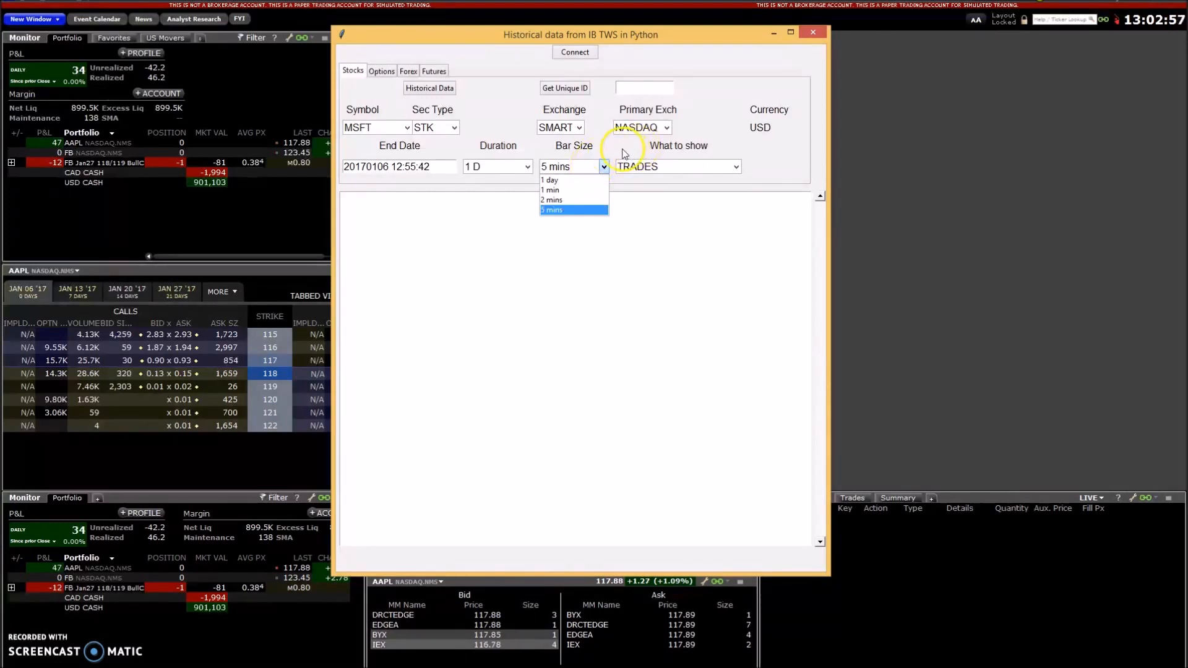
{"action": "left_click", "coordinate": [620, 153]}
{"action": "left_click", "coordinate": [530, 170]}
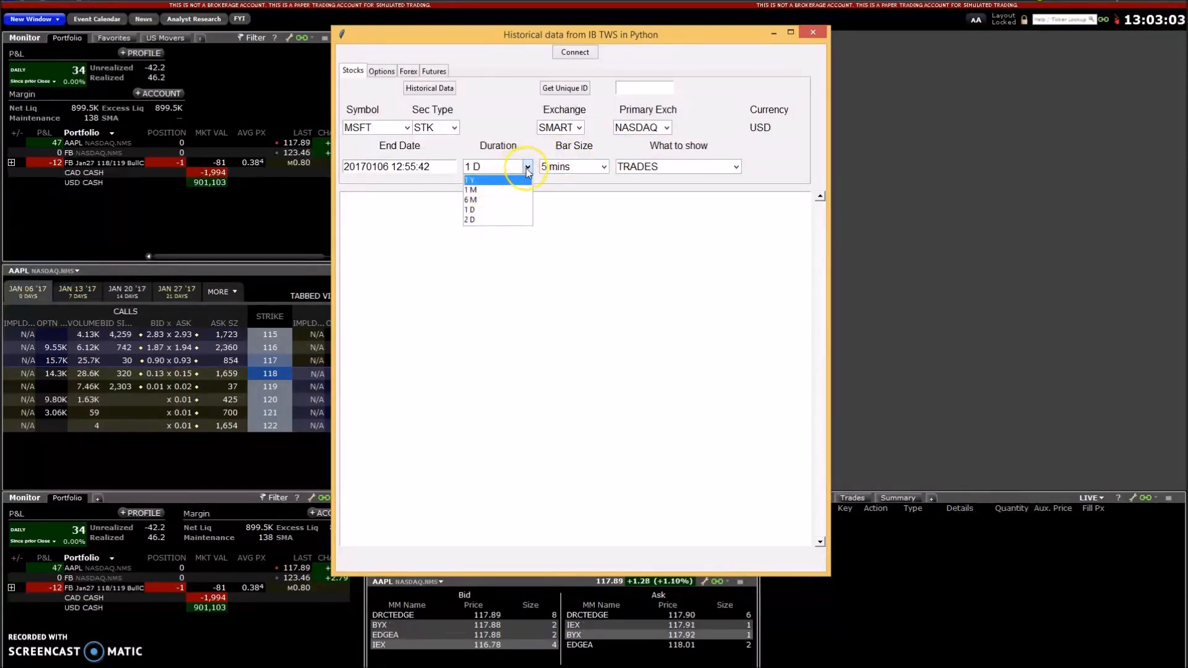
{"action": "left_click", "coordinate": [522, 210]}
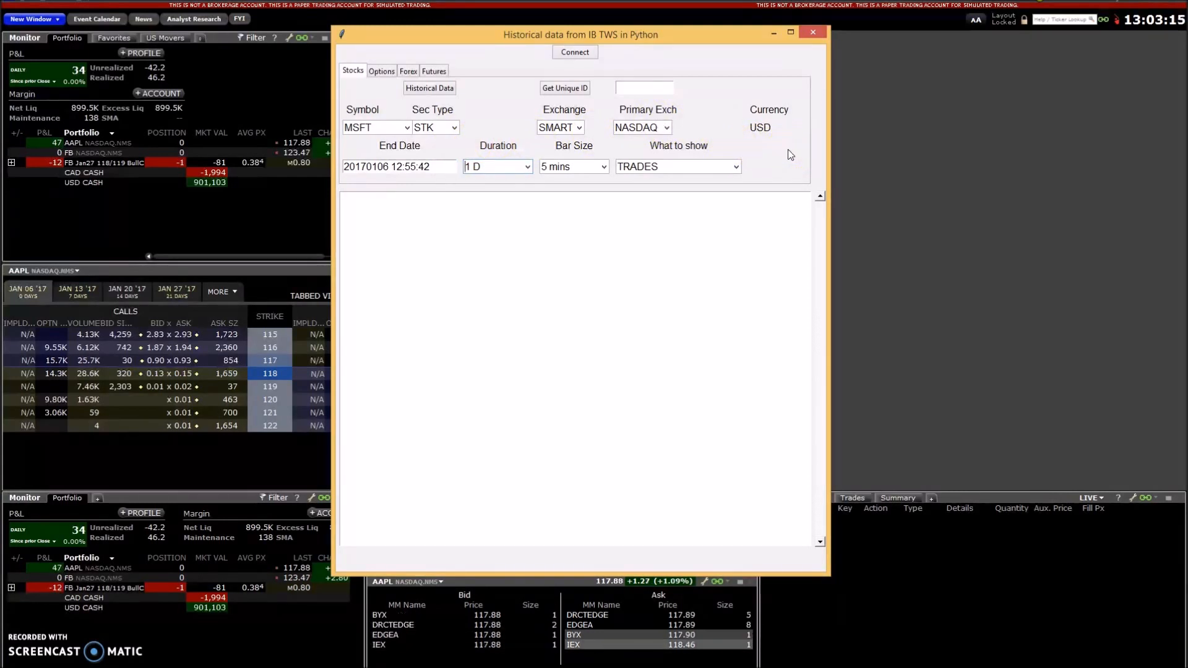
{"action": "left_click", "coordinate": [739, 151]}
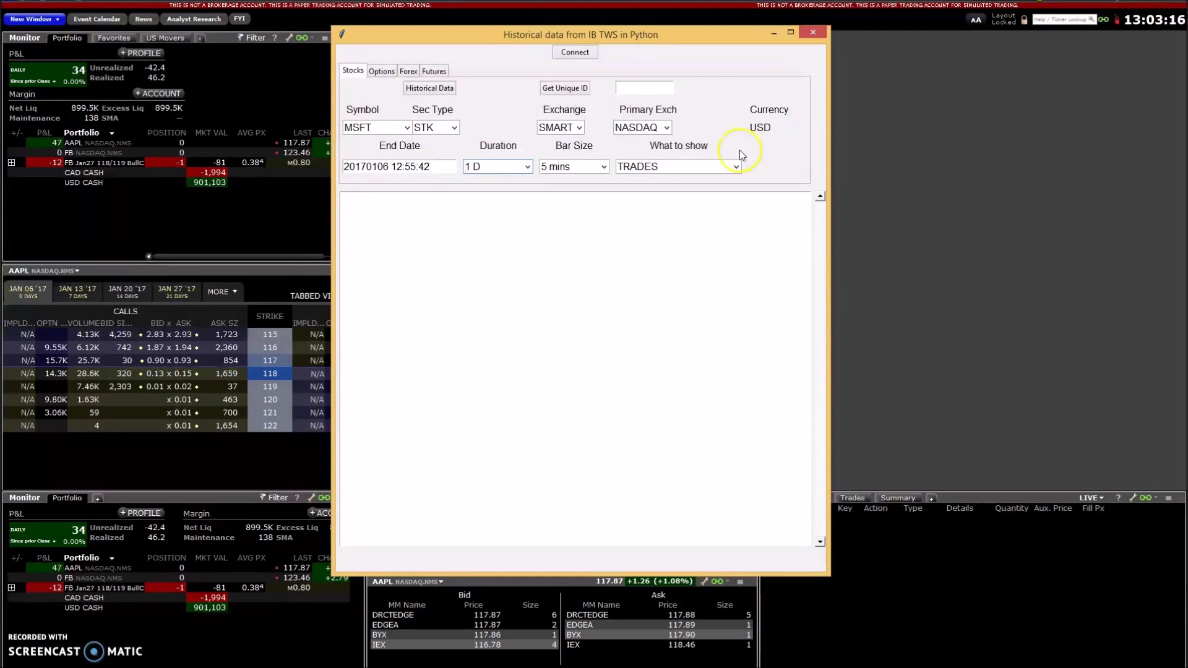
{"action": "left_click", "coordinate": [414, 170]}
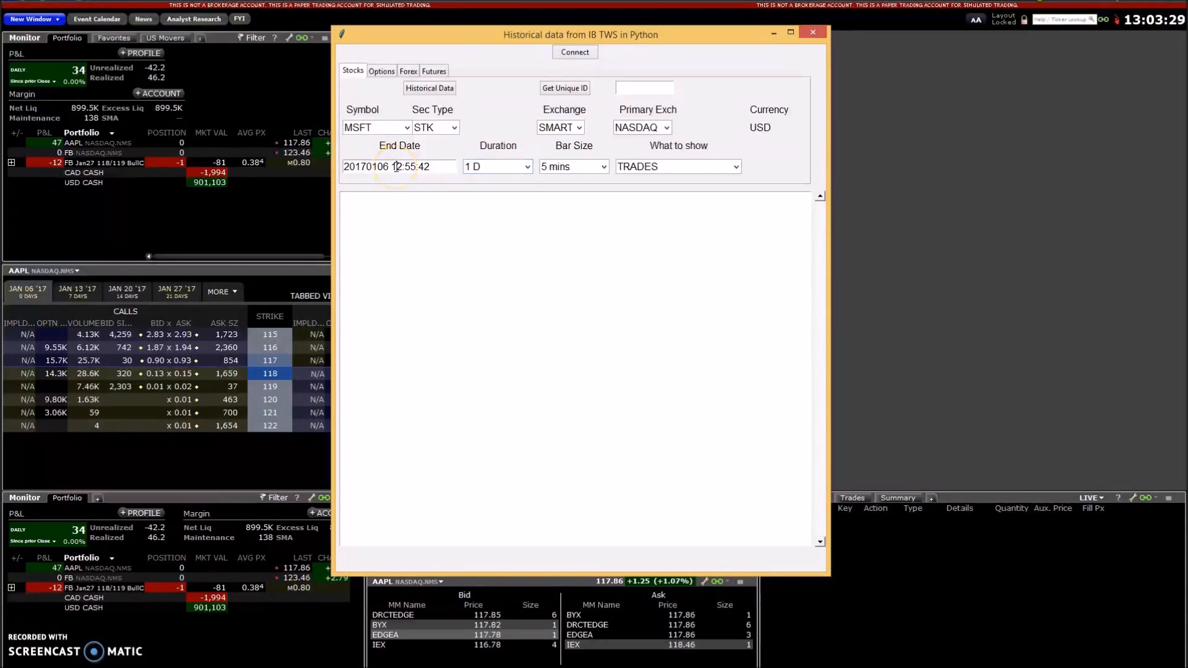
{"action": "key", "text": "shift+End"}
{"action": "left_click", "coordinate": [396, 166]}
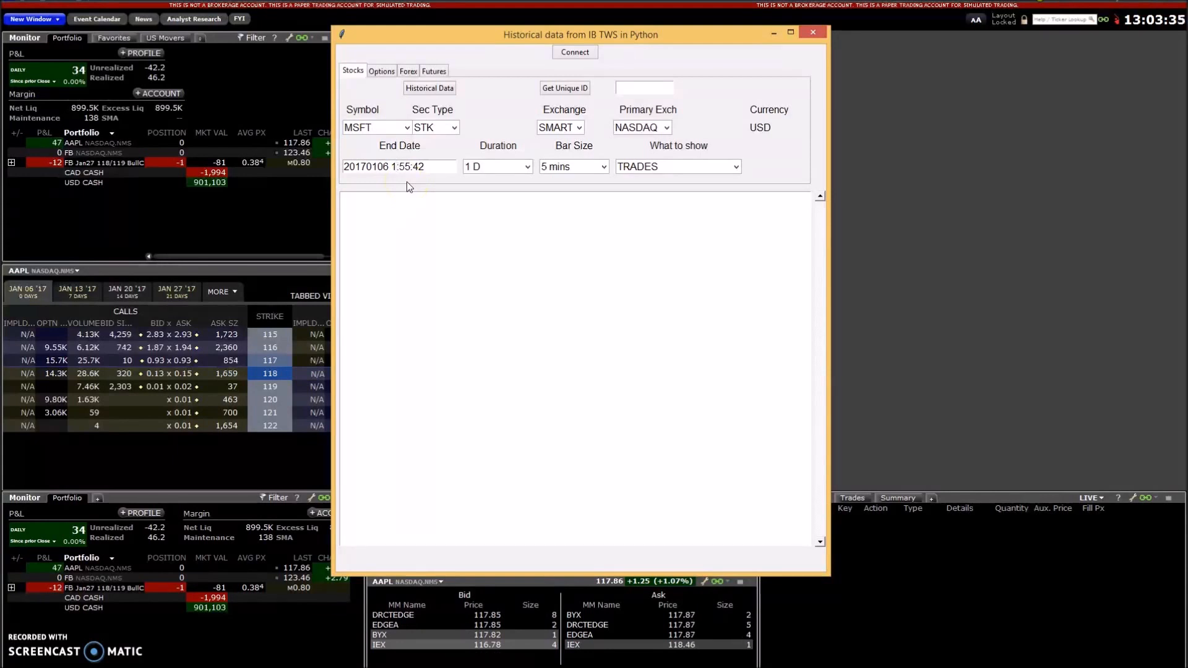
{"action": "type", "text": "3"}
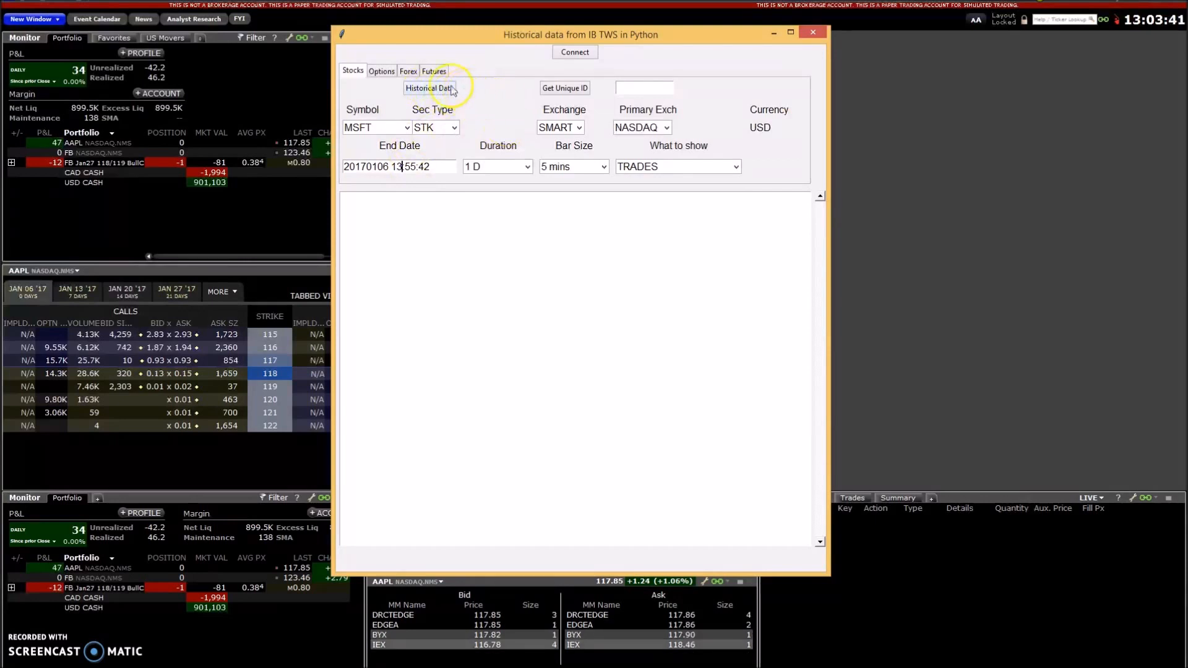
Retrieve the MSFT 5-minute TRADES bars, then move to the Forex form for EUR/USD.
{"action": "left_click", "coordinate": [436, 90]}
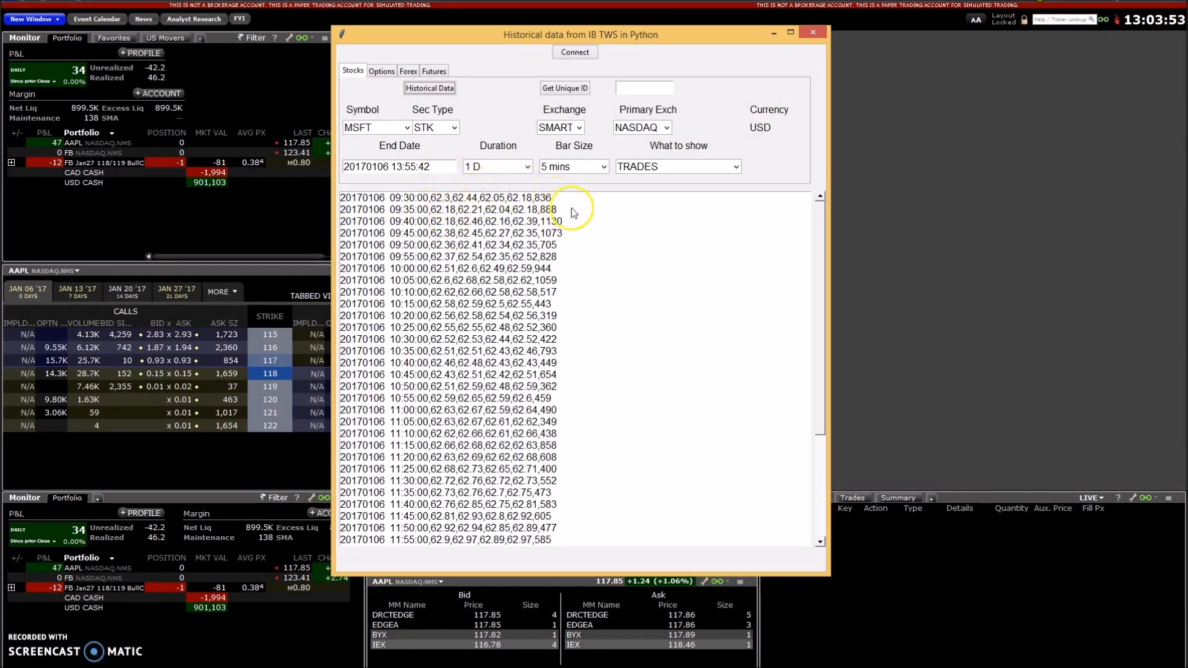
{"action": "left_click", "coordinate": [409, 71]}
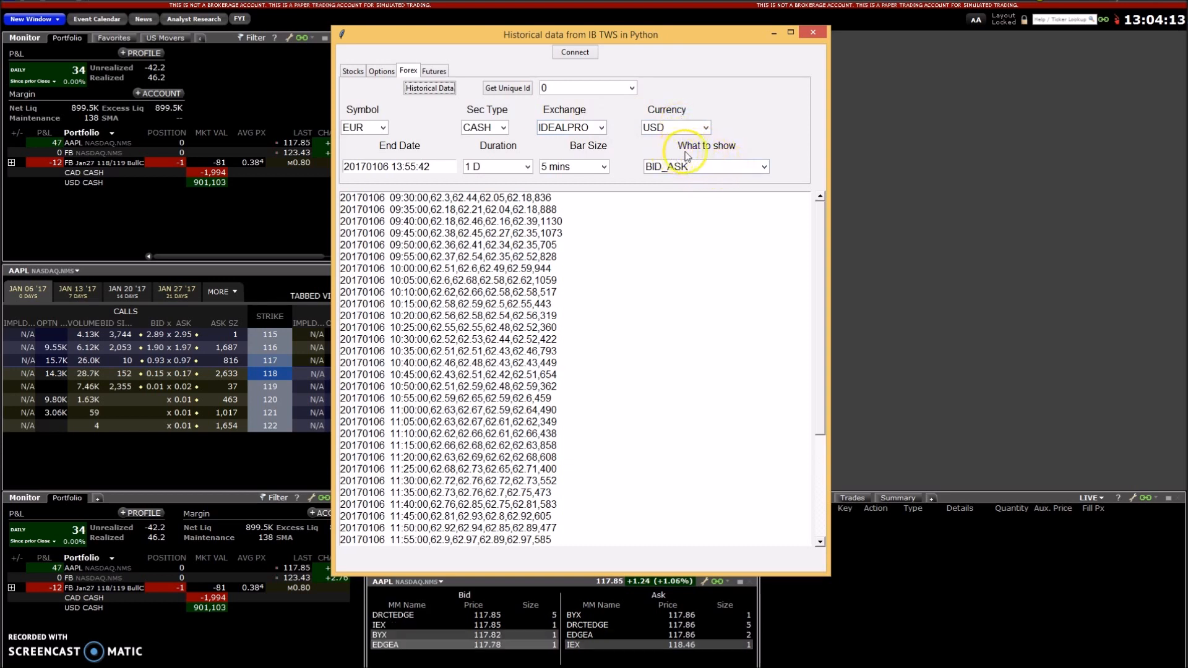
Keep BID_ASK, fetch the EUR/USD 5-minute bars, then move to the Futures form for CL.
{"action": "left_click", "coordinate": [765, 169]}
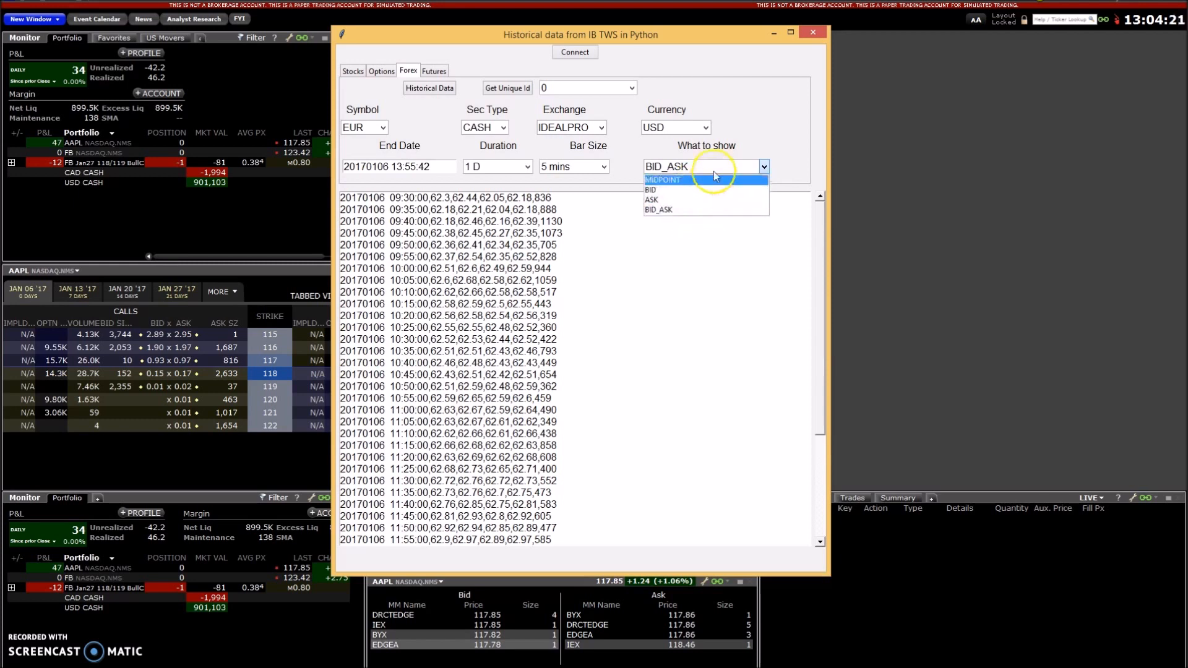
{"action": "left_click", "coordinate": [783, 167]}
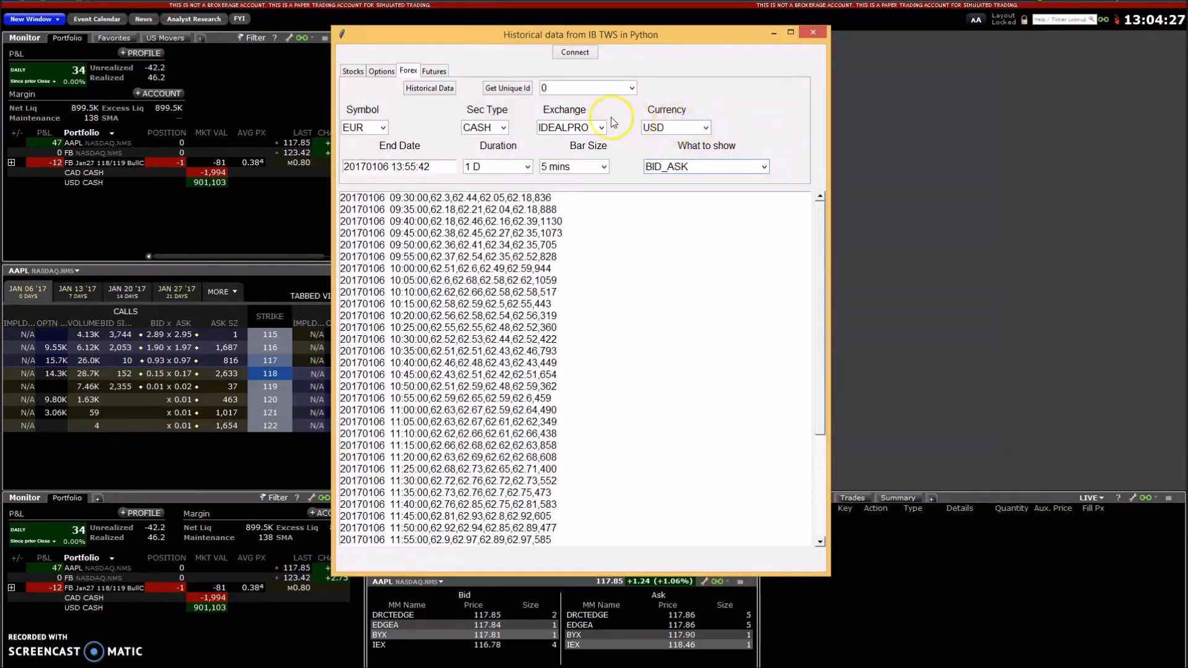
{"action": "left_click", "coordinate": [426, 91]}
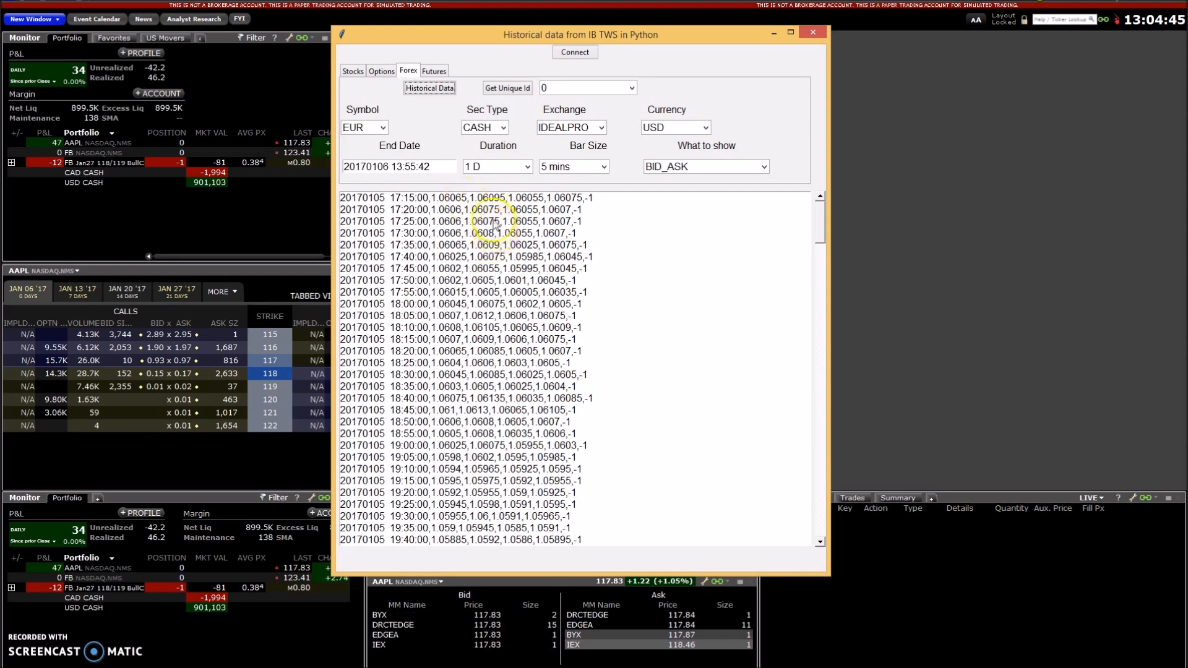
{"action": "left_click", "coordinate": [432, 73]}
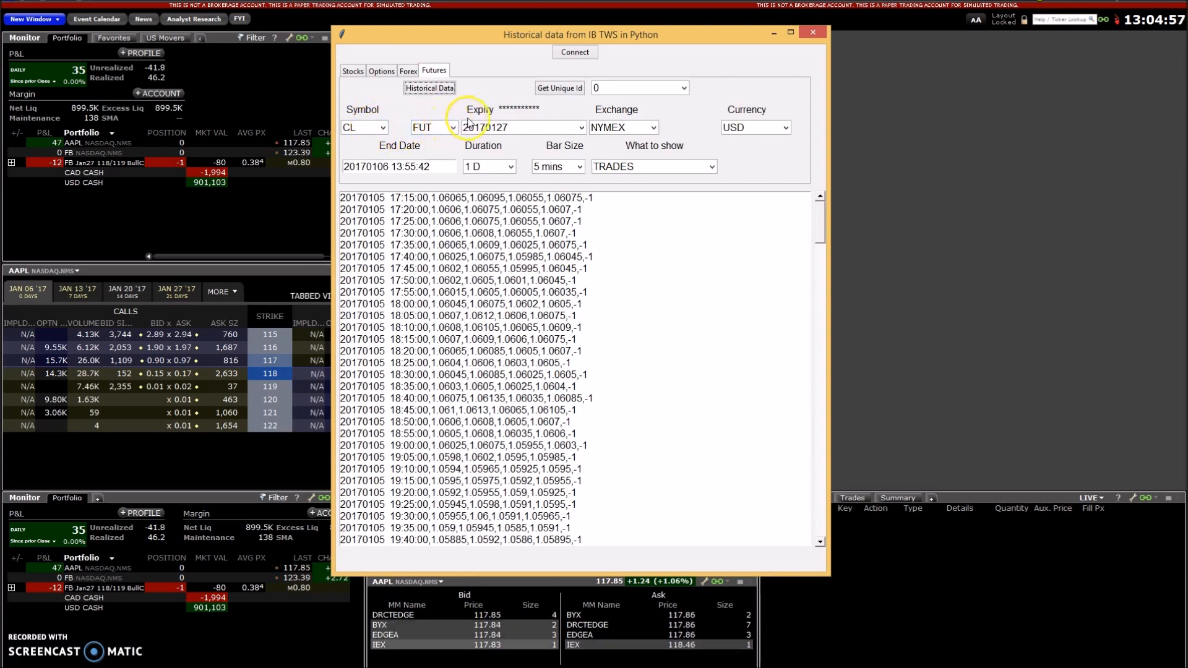
Change the CL expiry to 20170120, keep TRADES, and fetch its 5-minute bars for 20170106.
{"action": "left_click", "coordinate": [517, 130]}
{"action": "key", "text": "BackSpace"}
{"action": "type", "text": "0"}
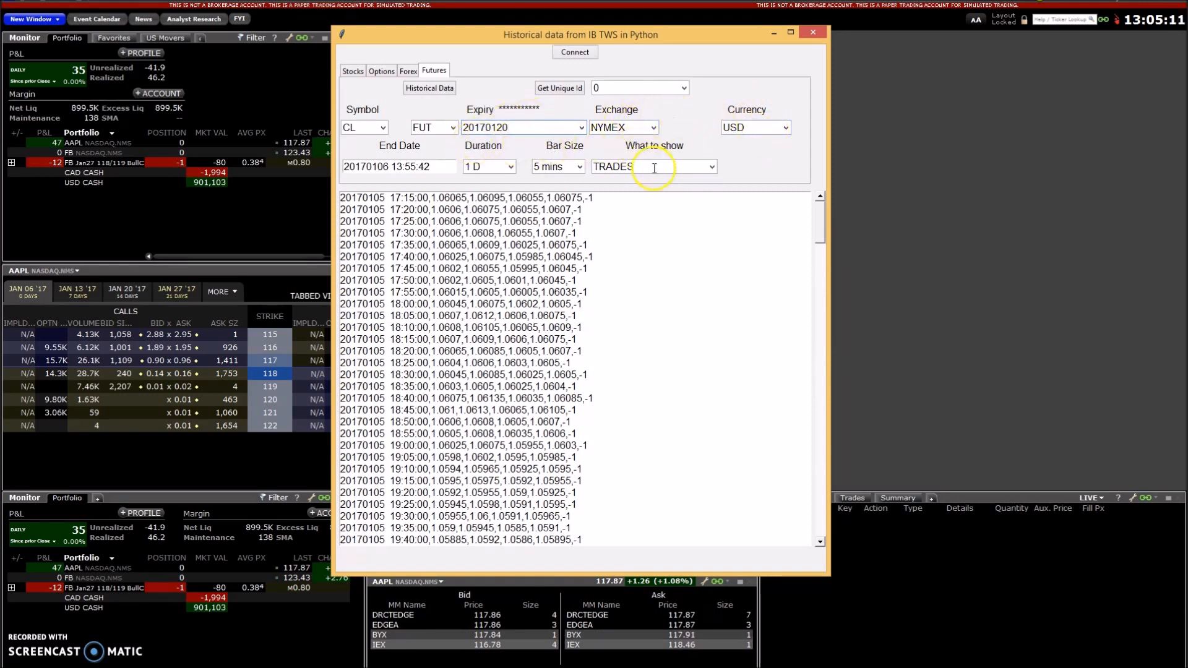
{"action": "left_click", "coordinate": [709, 167]}
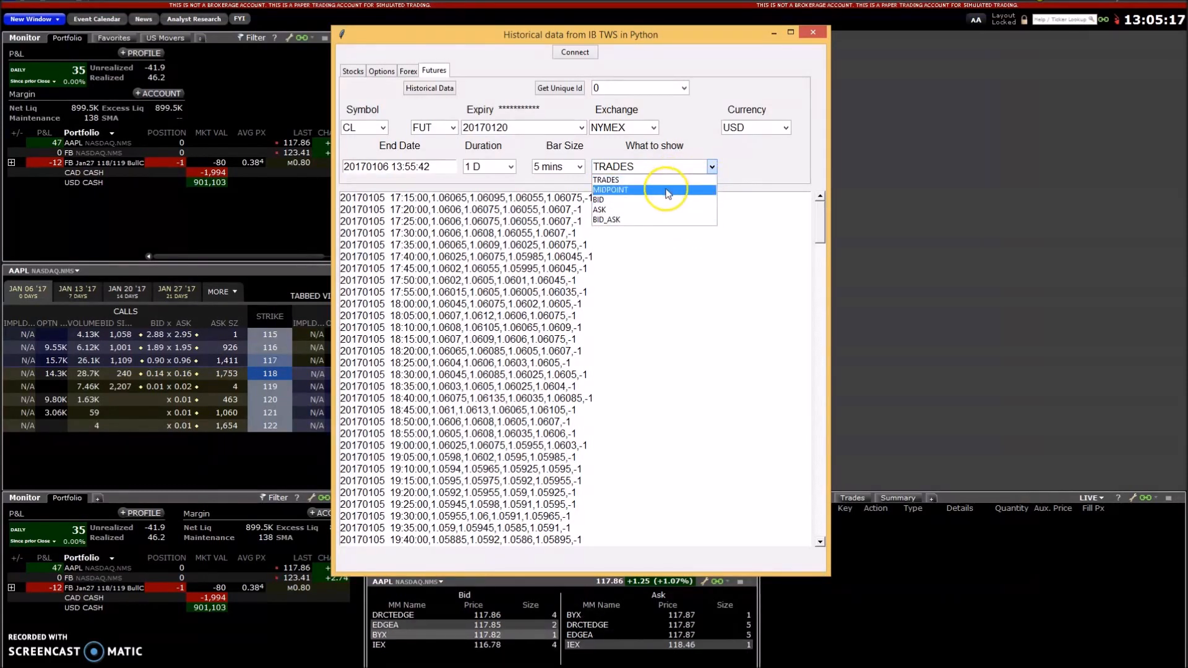
{"action": "left_click", "coordinate": [740, 186]}
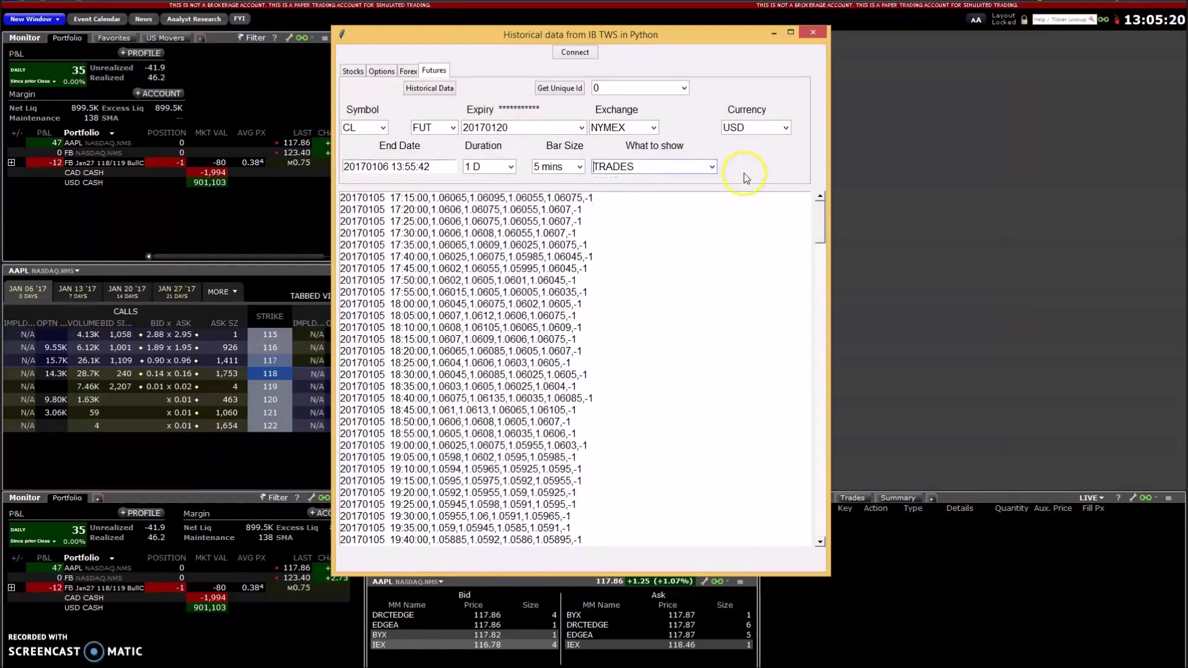
{"action": "left_click", "coordinate": [430, 91]}
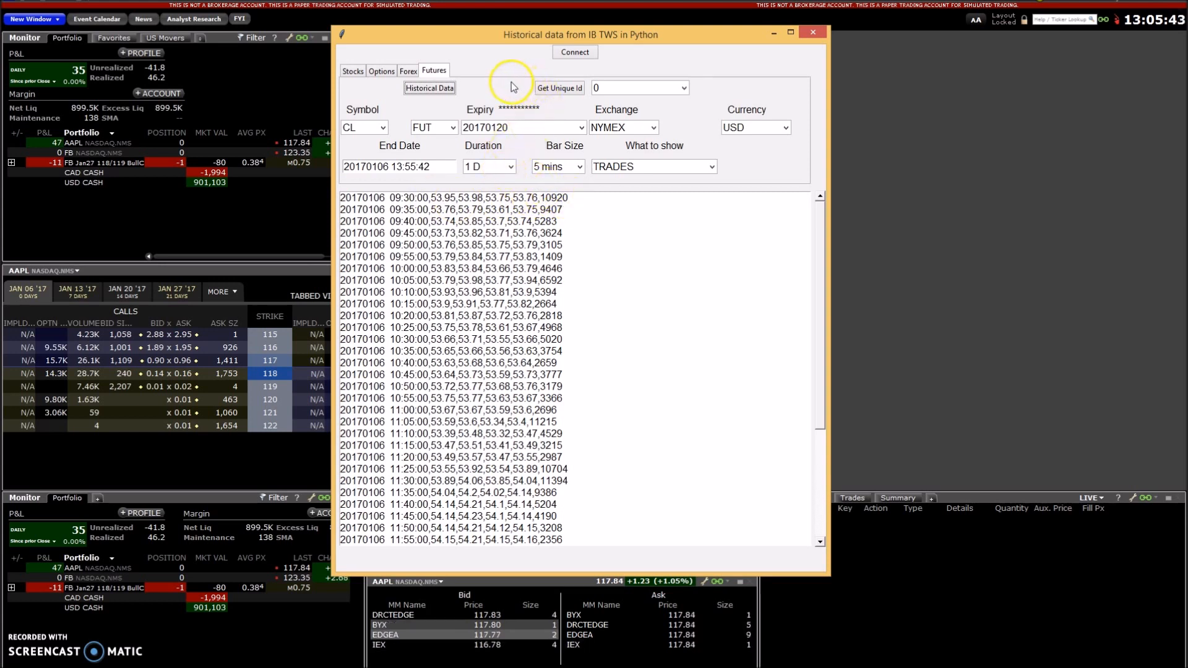
{"action": "left_click", "coordinate": [389, 74]}
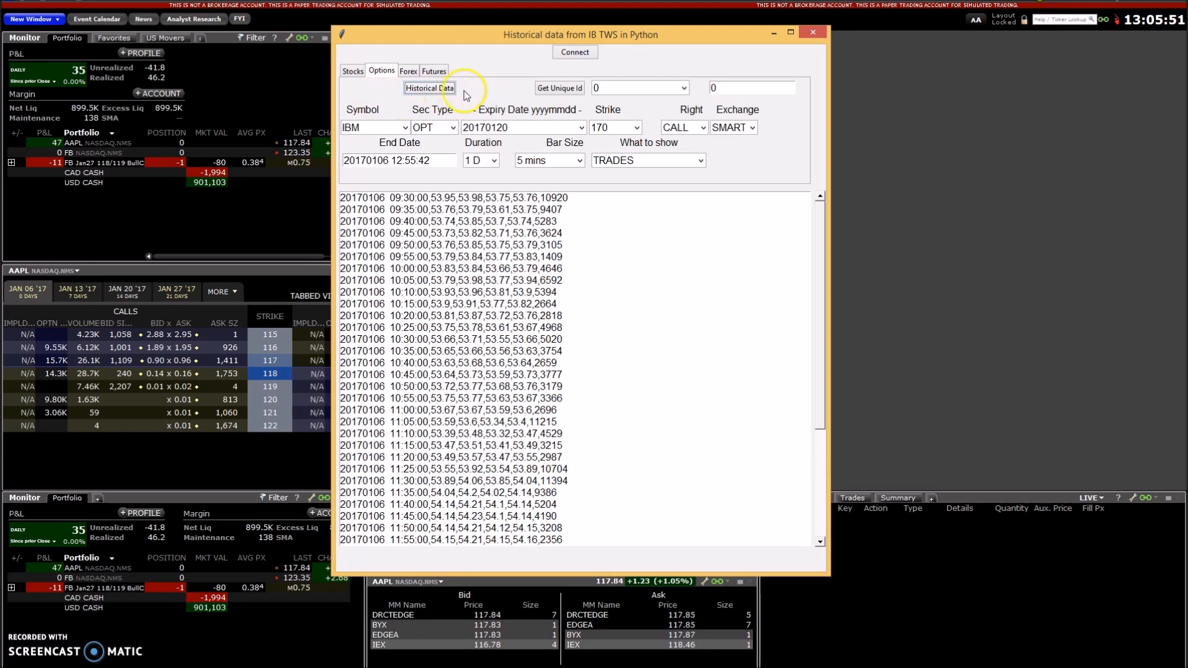
{"action": "left_click", "coordinate": [554, 90]}
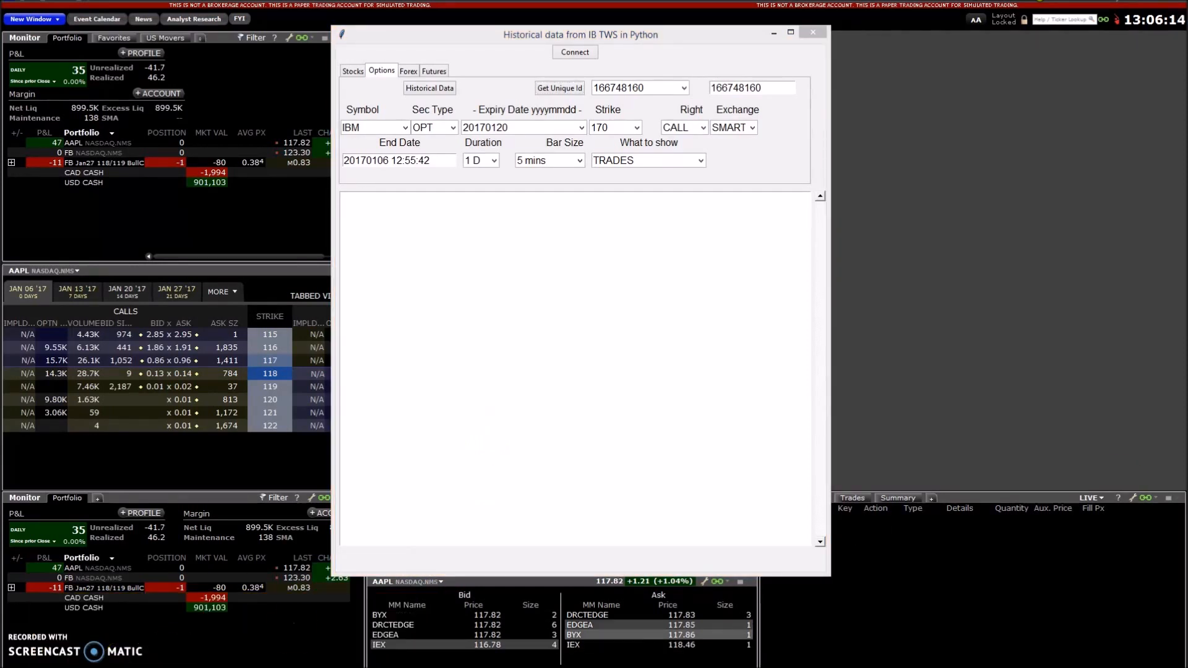
Move the Python shell and app windows aside to reveal the FB 118/119 call spread form.
{"action": "mouse_move", "coordinate": [983, 21]}
{"action": "left_mouse_down"}
{"action": "mouse_move", "coordinate": [929, 17]}
{"action": "mouse_move", "coordinate": [905, 39]}
{"action": "left_mouse_up"}
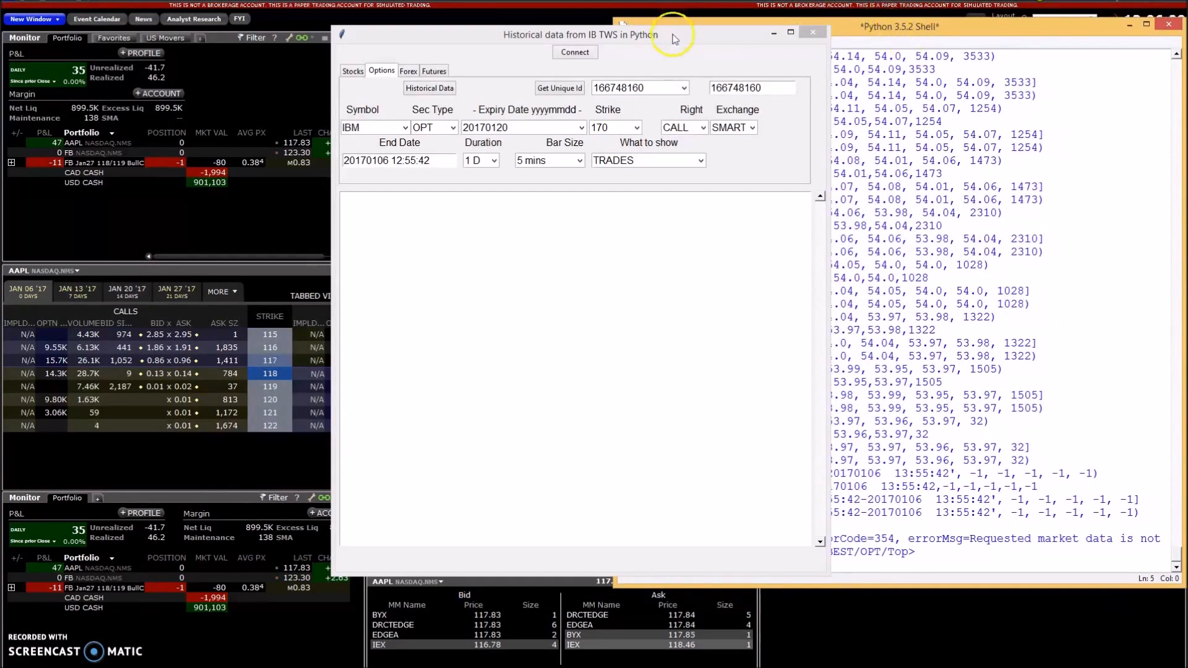
{"action": "left_click_drag", "start_coordinate": [673, 34], "coordinate": [430, 26]}
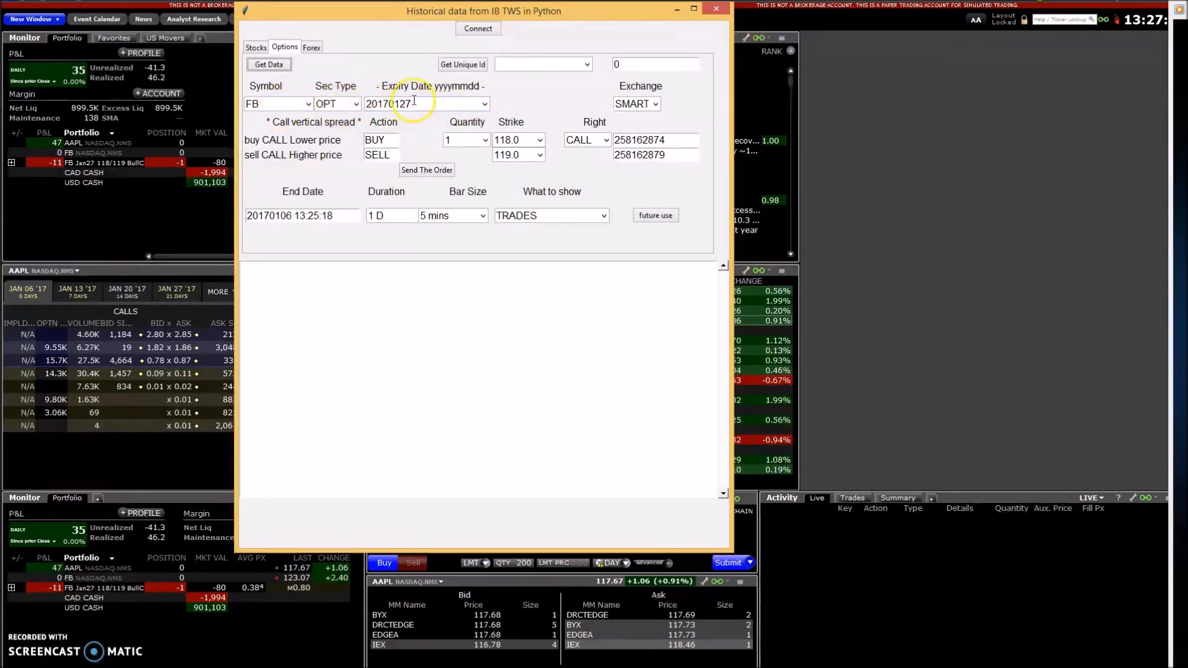
Edit the FB spread's expiry date from 20170127 to 20170120.
{"action": "left_click_drag", "start_coordinate": [408, 104], "coordinate": [415, 104]}
{"action": "type", "text": "20170120"}
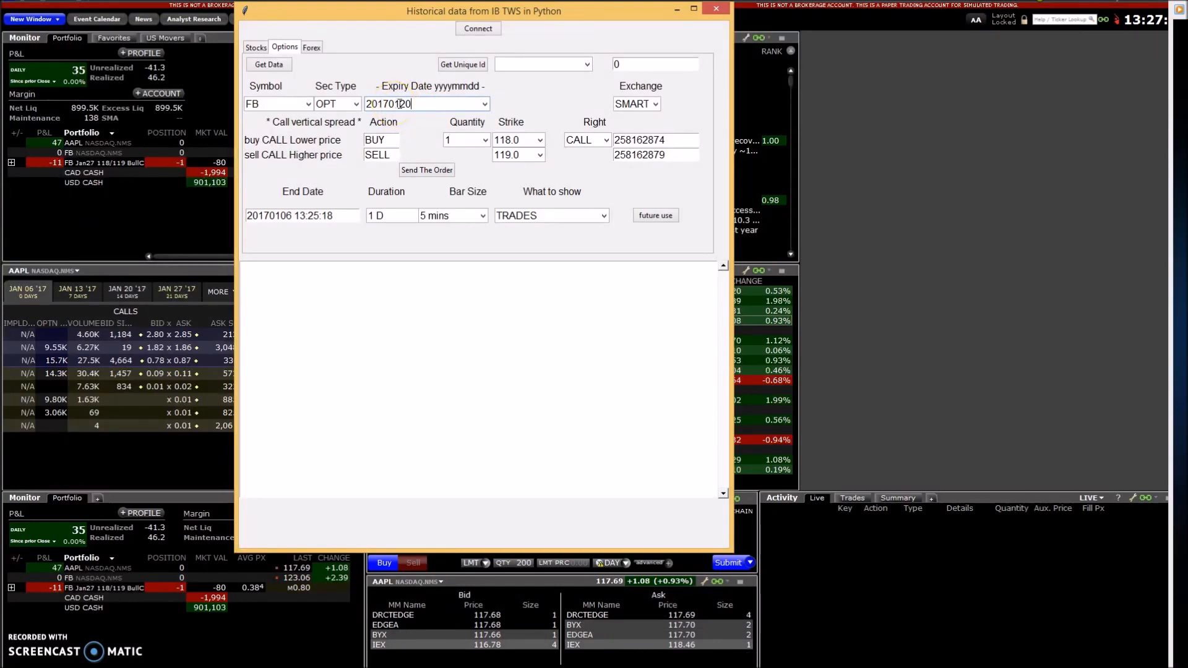
{"action": "left_click", "coordinate": [419, 107]}
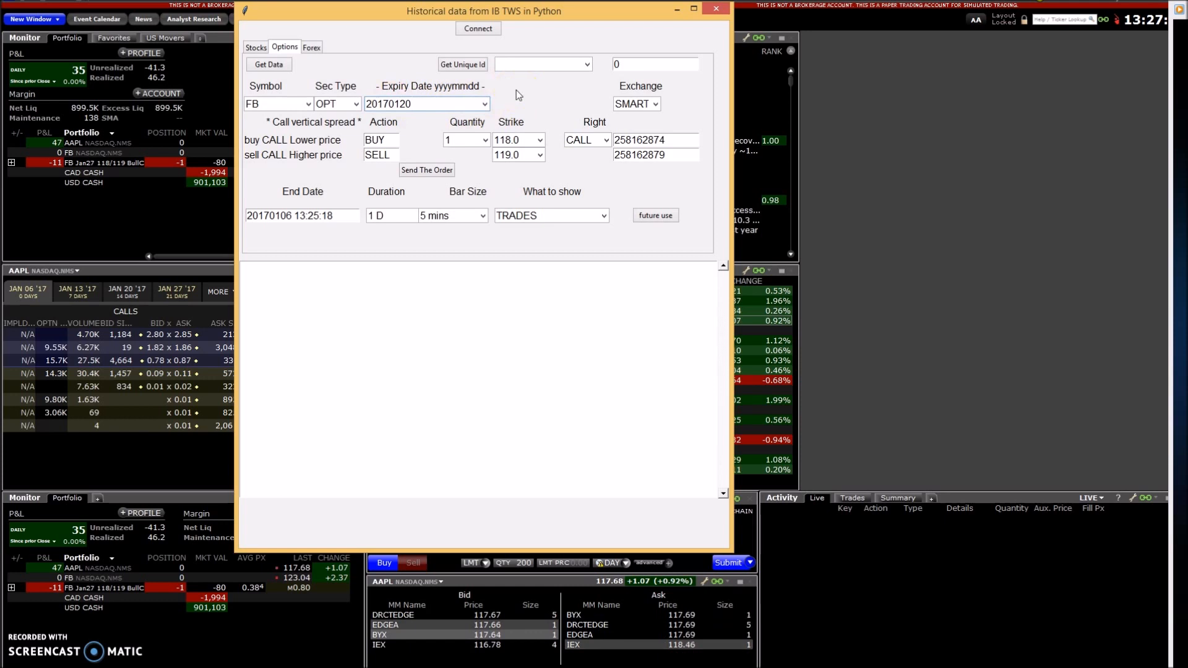
{"action": "left_click", "coordinate": [406, 104]}
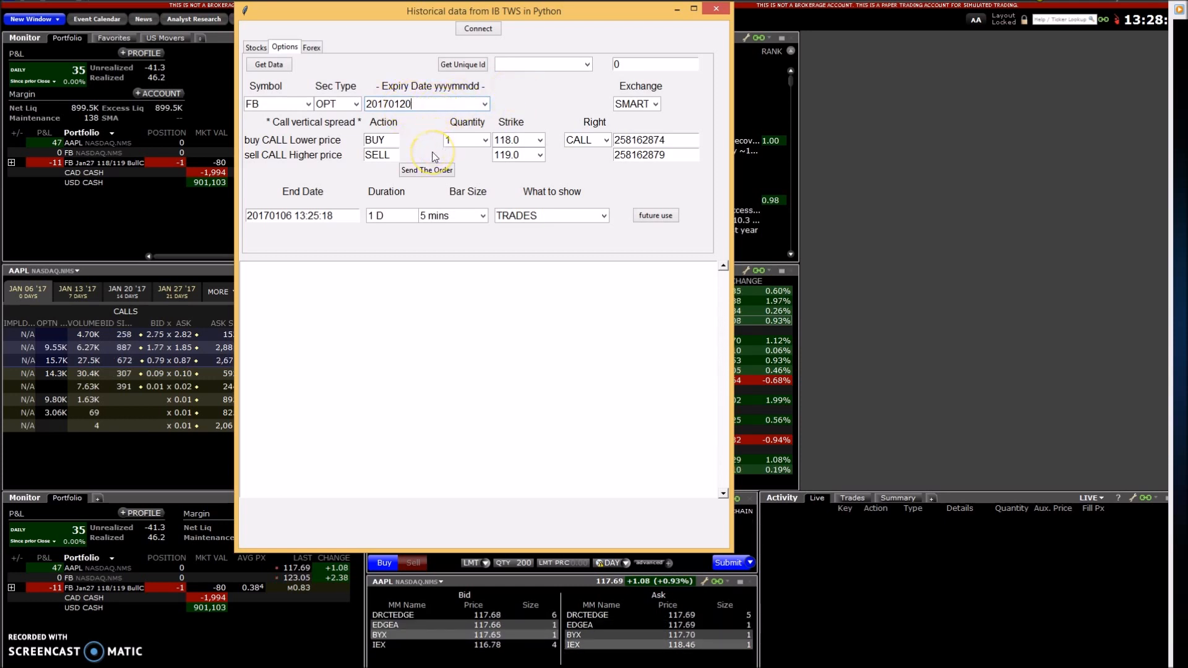
{"action": "left_click", "coordinate": [416, 151]}
{"action": "left_click", "coordinate": [398, 103]}
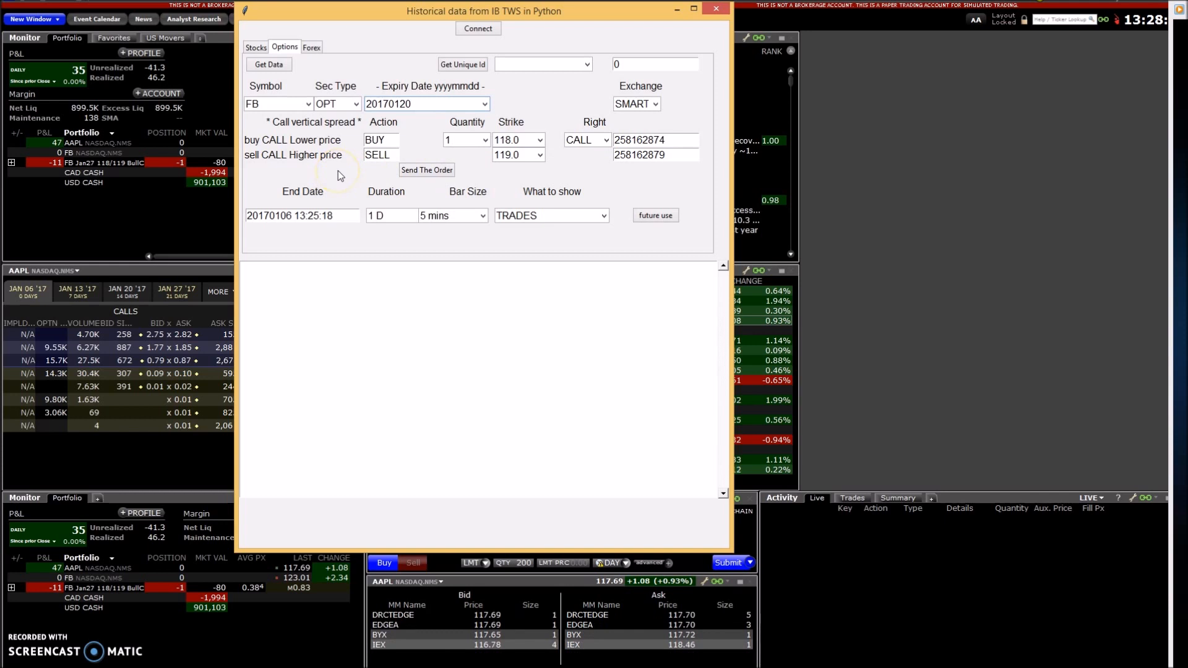
{"action": "left_click", "coordinate": [470, 154]}
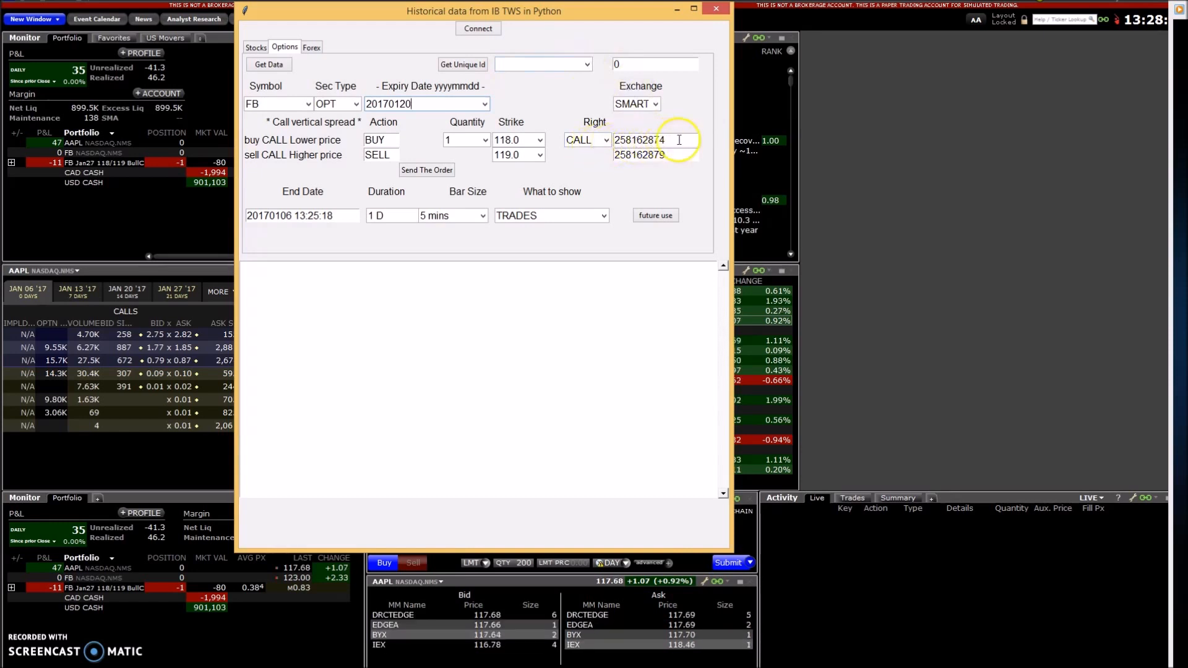
Clear both leg conIds and refetch them as 259361657 and 259361660.
{"action": "left_click_drag", "start_coordinate": [678, 139], "coordinate": [613, 140]}
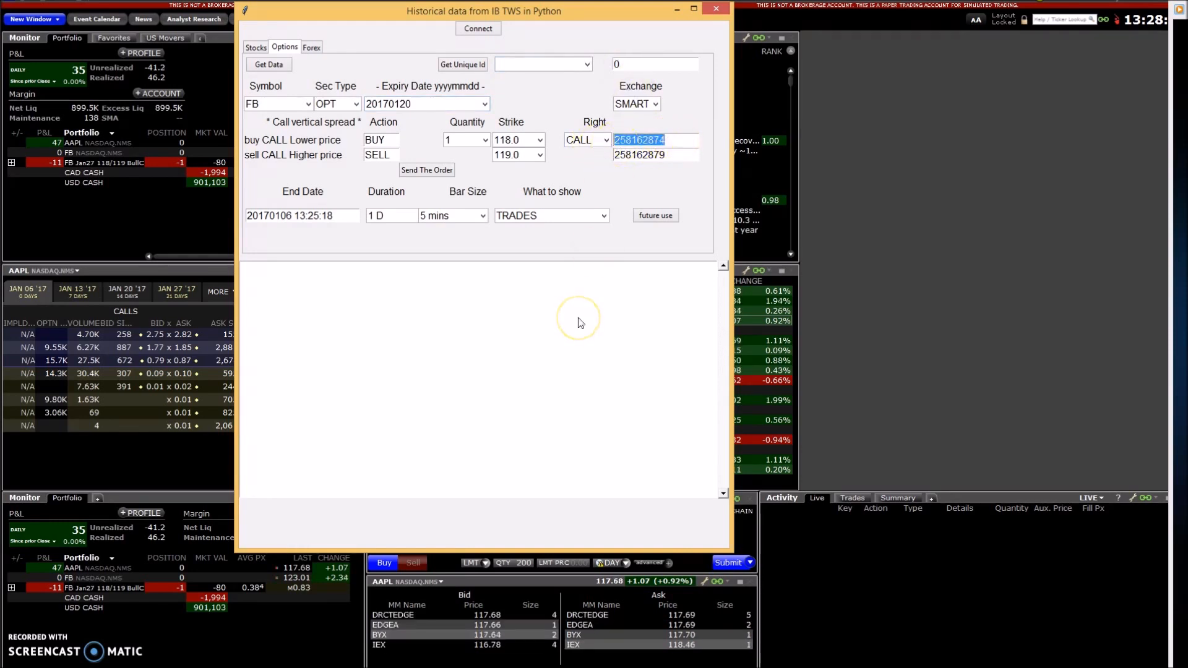
{"action": "key", "text": "Delete"}
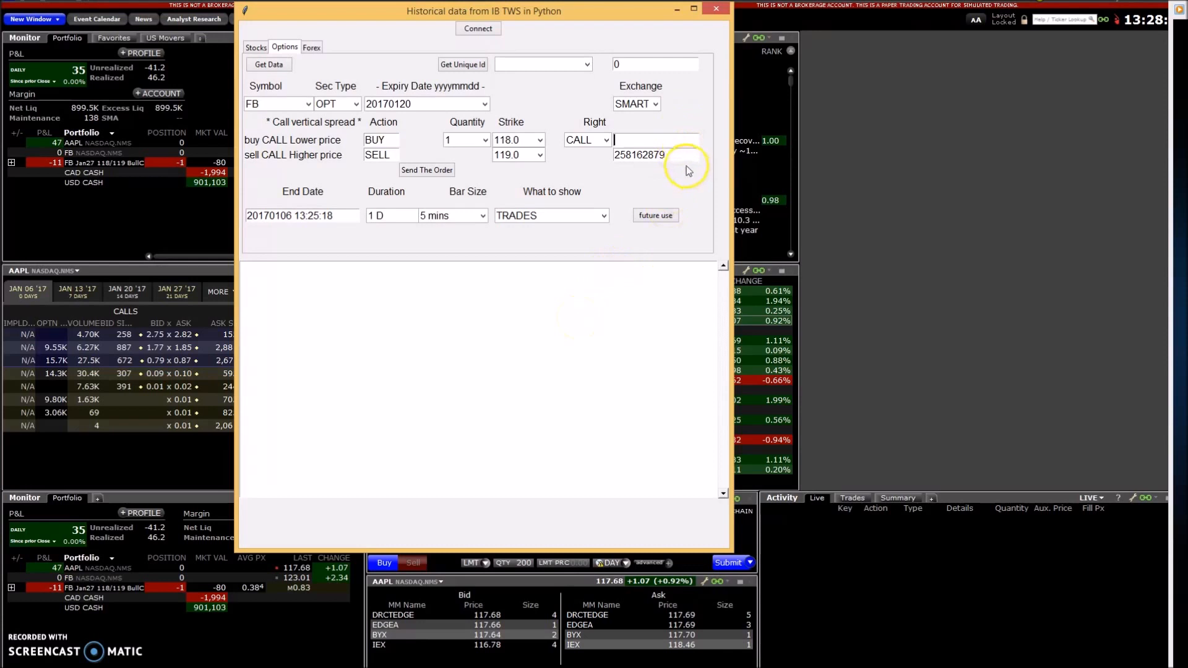
{"action": "left_click_drag", "start_coordinate": [678, 157], "coordinate": [612, 156]}
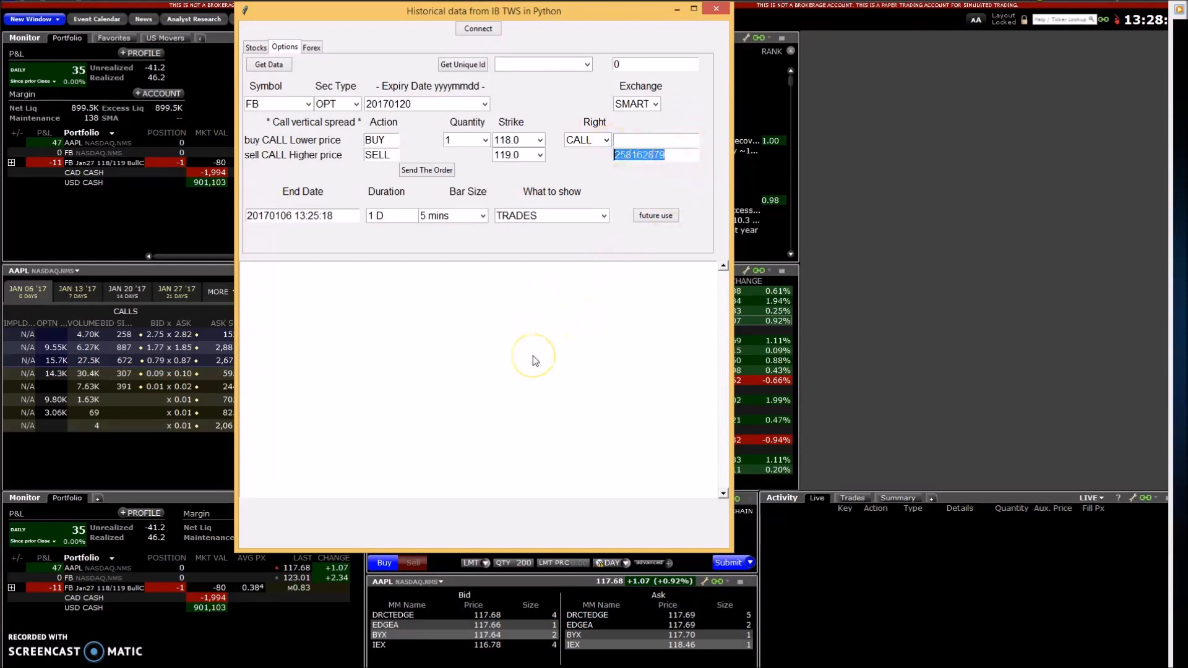
{"action": "key", "text": "Delete"}
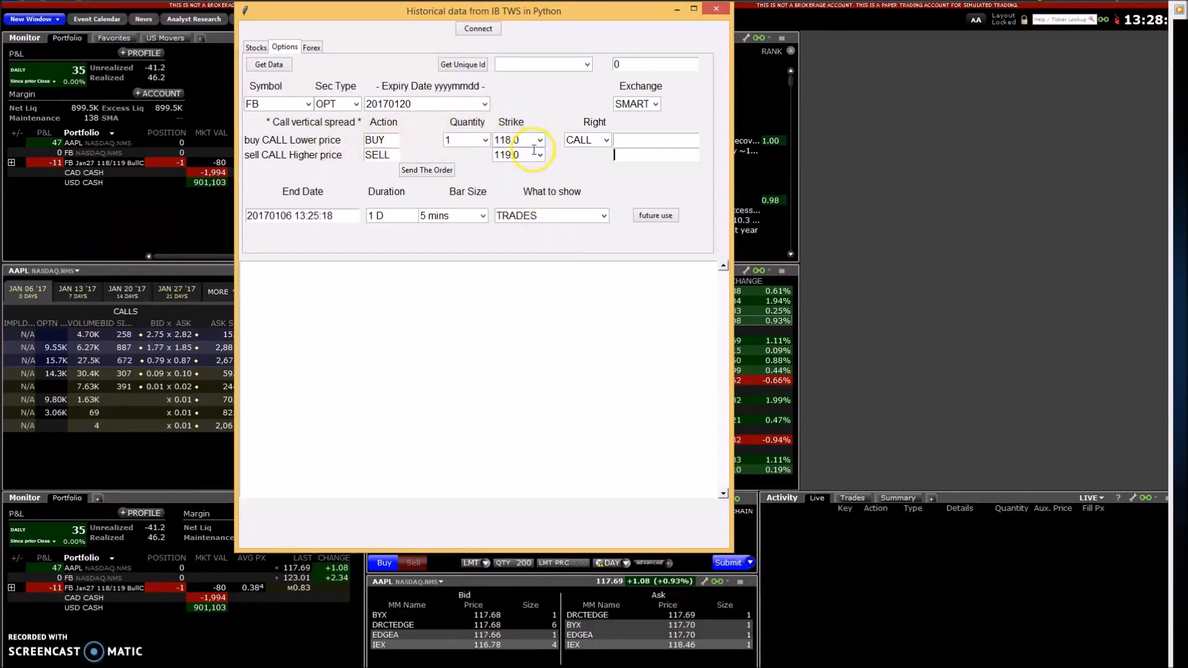
{"action": "left_click", "coordinate": [466, 67]}
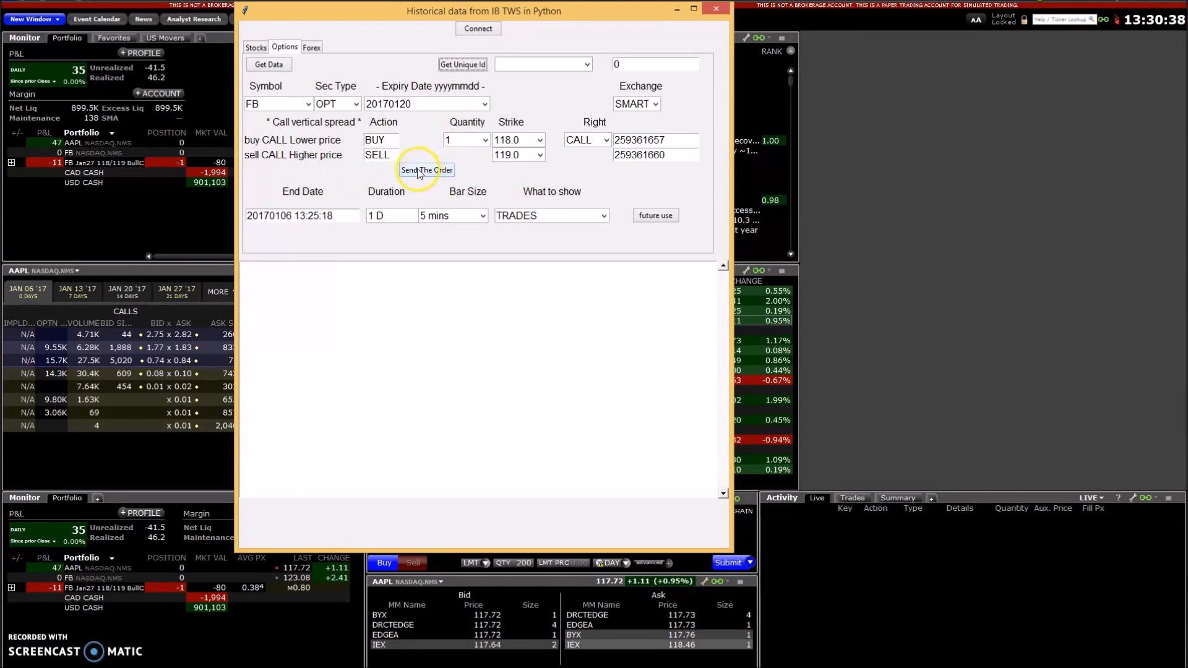
Submit the FB 118/119 bull call spread combo order to TWS.
{"action": "left_click", "coordinate": [442, 175]}
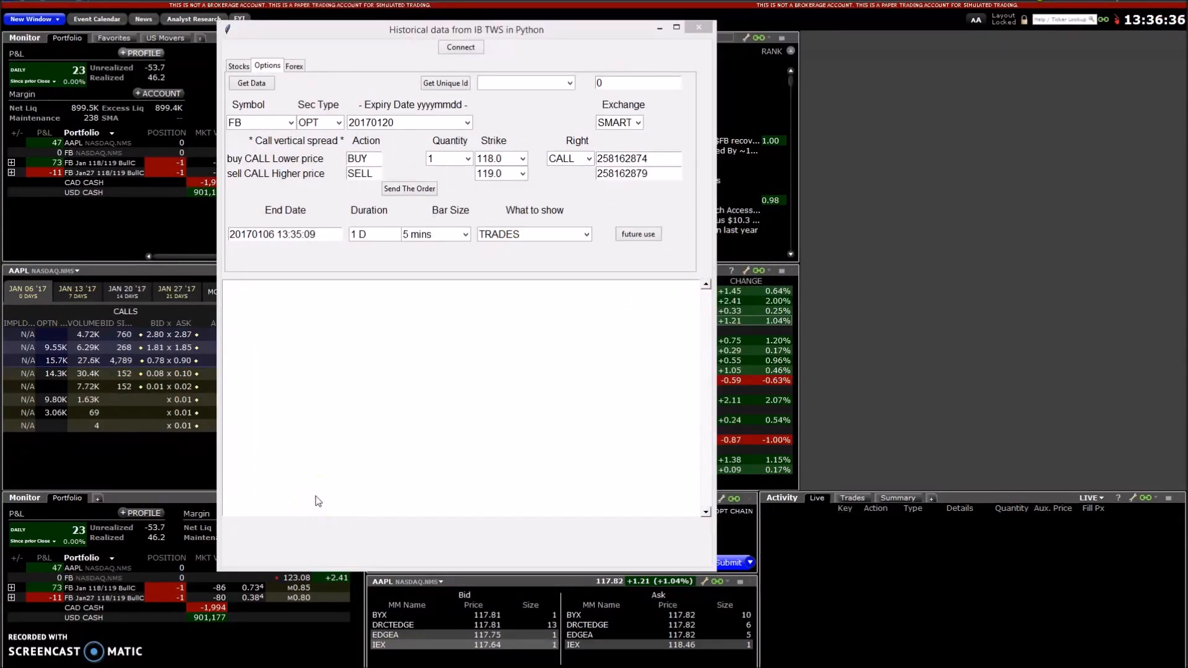
{"action": "left_click", "coordinate": [326, 474]}
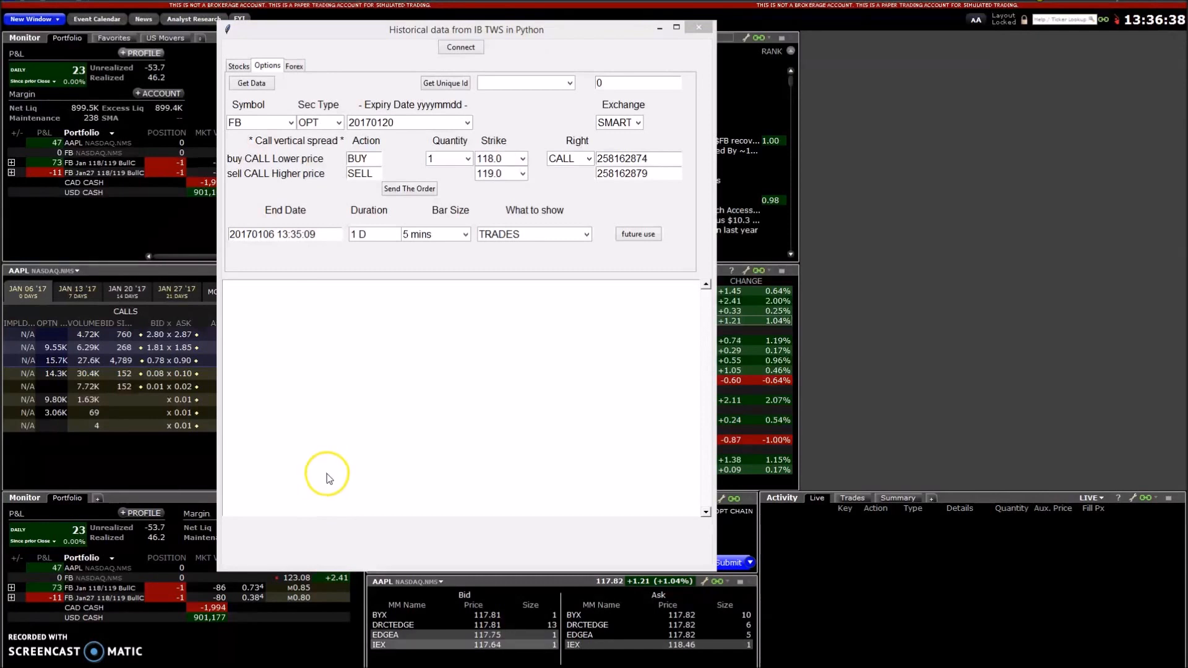